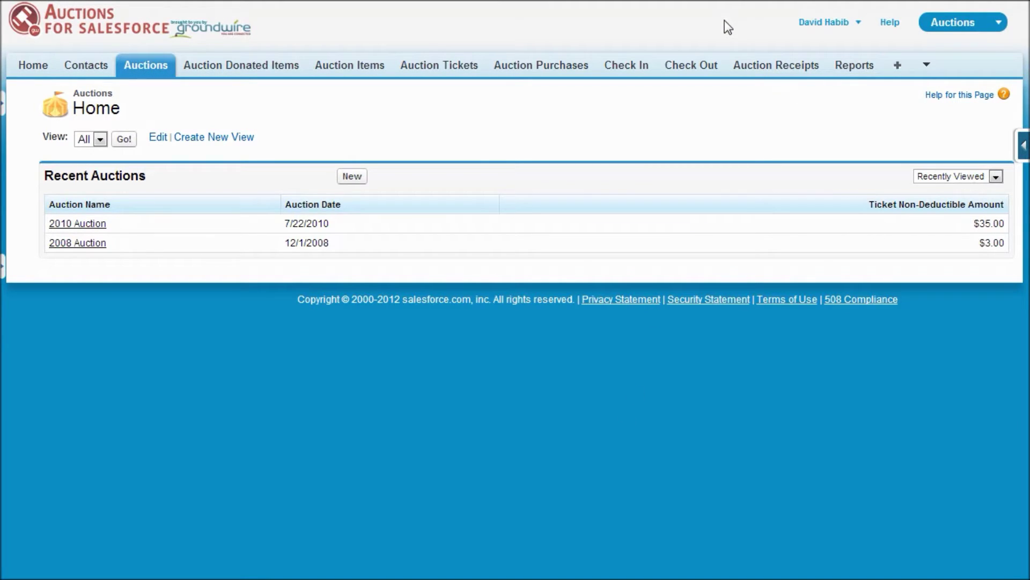
# After glancing at the app list, open the 2010 Auction record from Recent Auctions
pyautogui.click(939, 26)
pyautogui.click(939, 25)
pyautogui.click(86, 225)
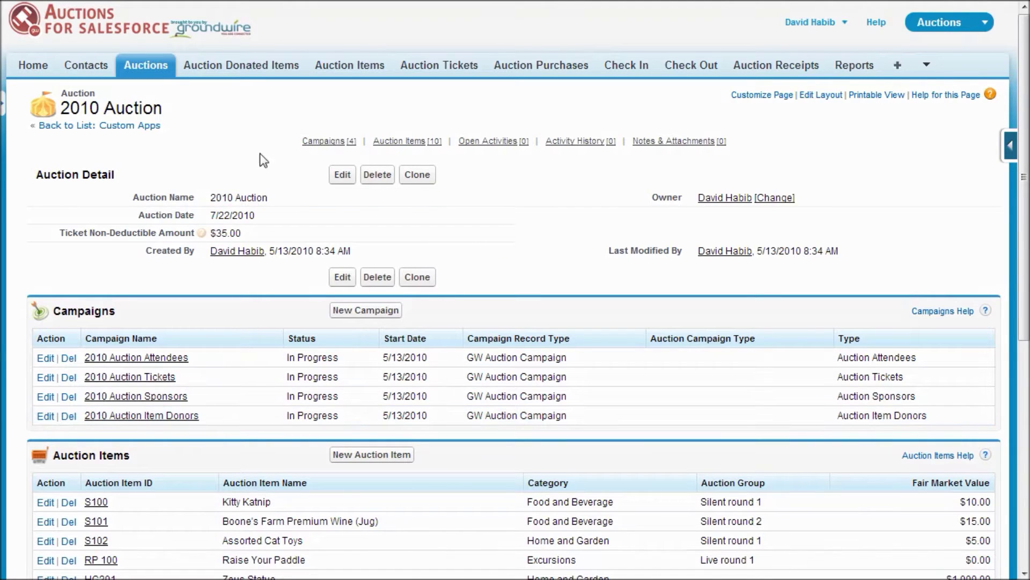
# View the 2010 Auction's donated items, then its list of ten auction items
pyautogui.click(269, 70)
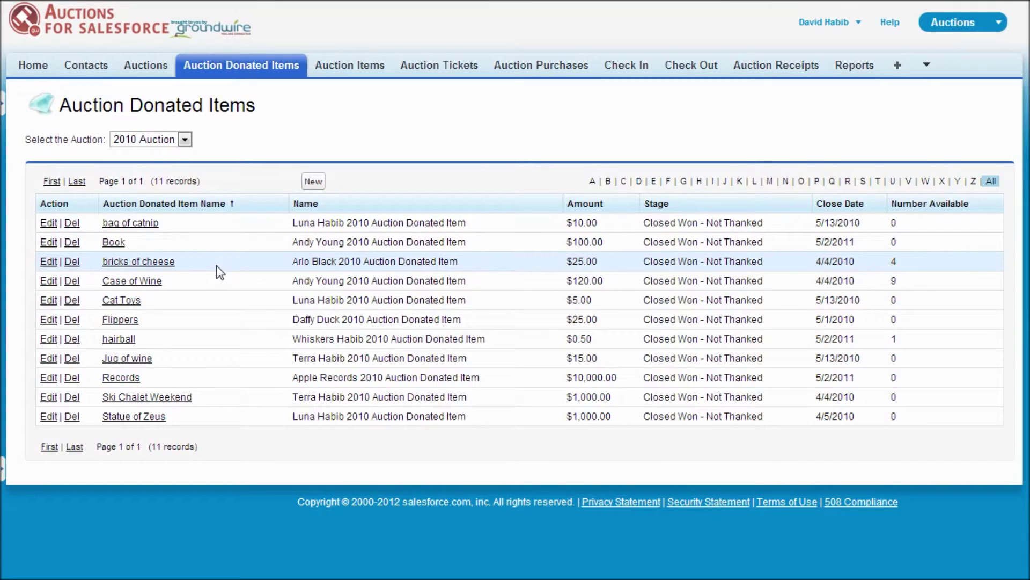
pyautogui.click(370, 70)
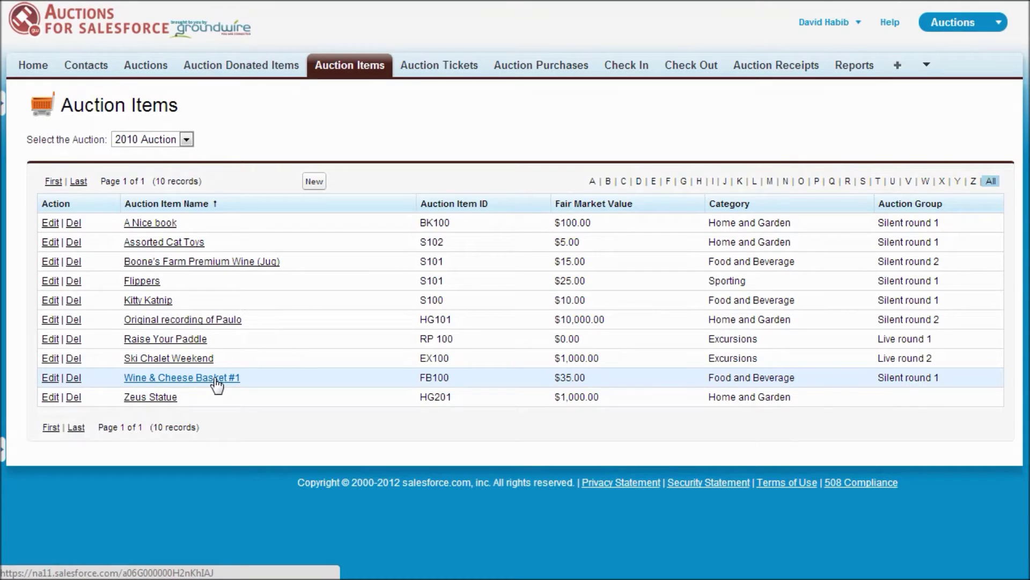
# Open auction item FB100, Wine & Cheese Basket #1, to see its two item pieces
pyautogui.click(217, 382)
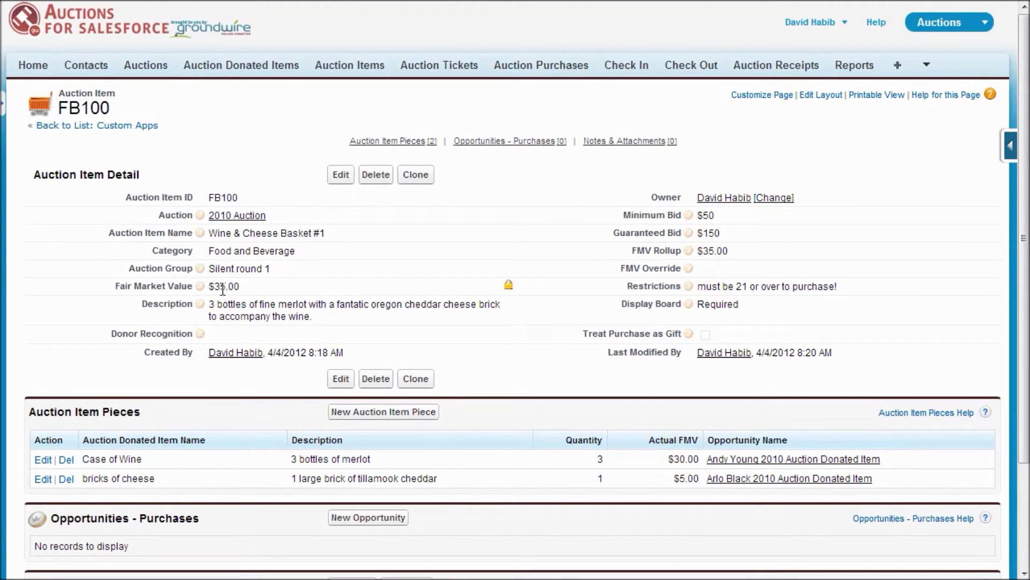
# Open the first five-ticket purchase from the Auction Tickets list for editing
pyautogui.click(468, 70)
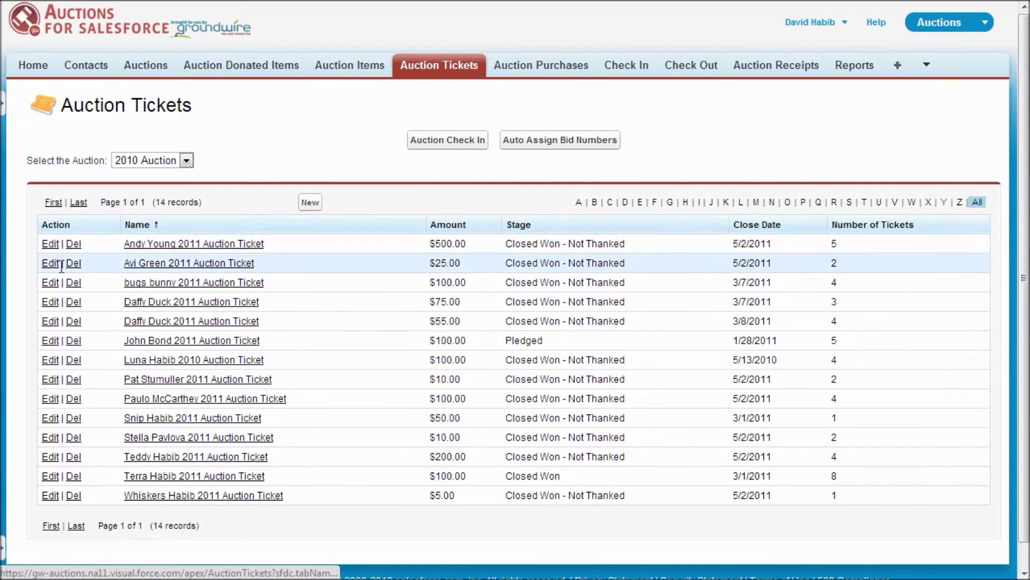
pyautogui.click(51, 245)
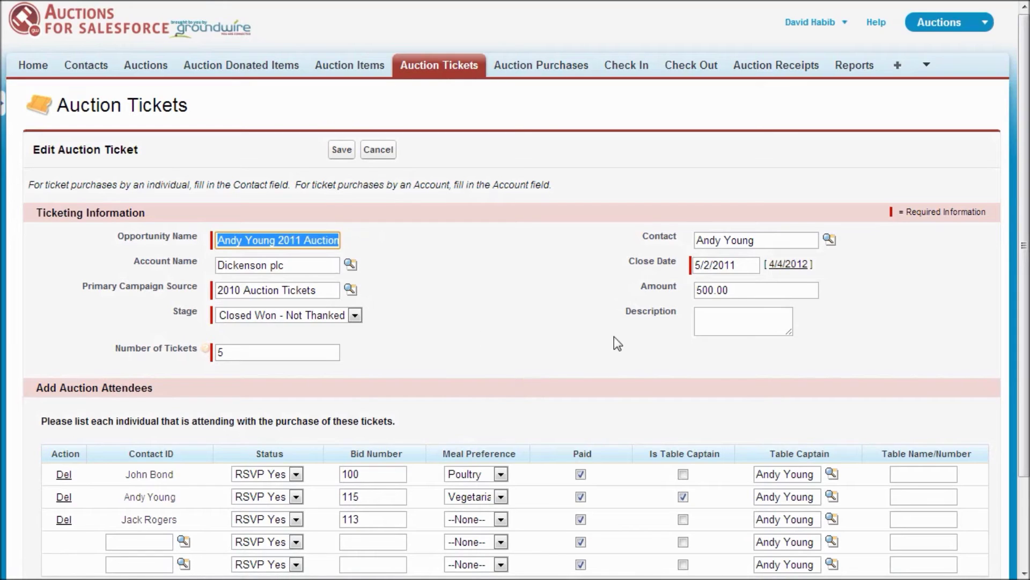
pyautogui.scroll(-3, 582, 322)
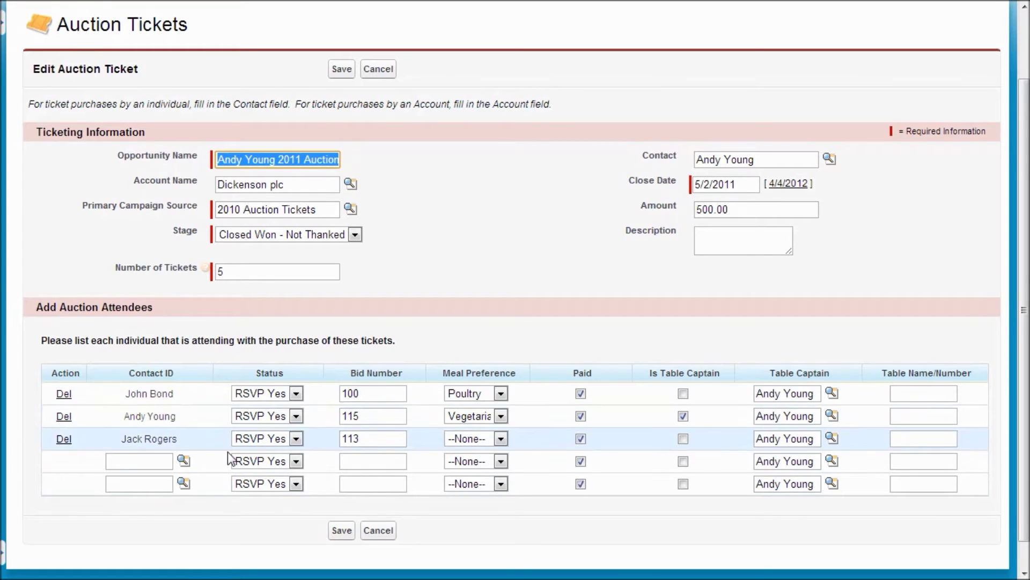
# Review the third attendee's status and meal choices without changing them, then go to Auction Purchases
pyautogui.click(295, 438)
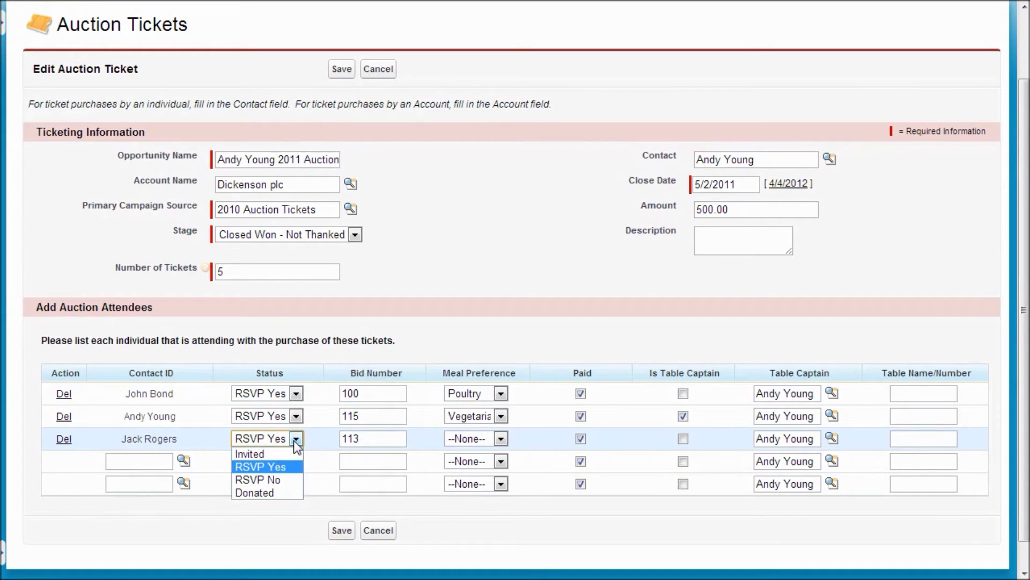
pyautogui.click(294, 440)
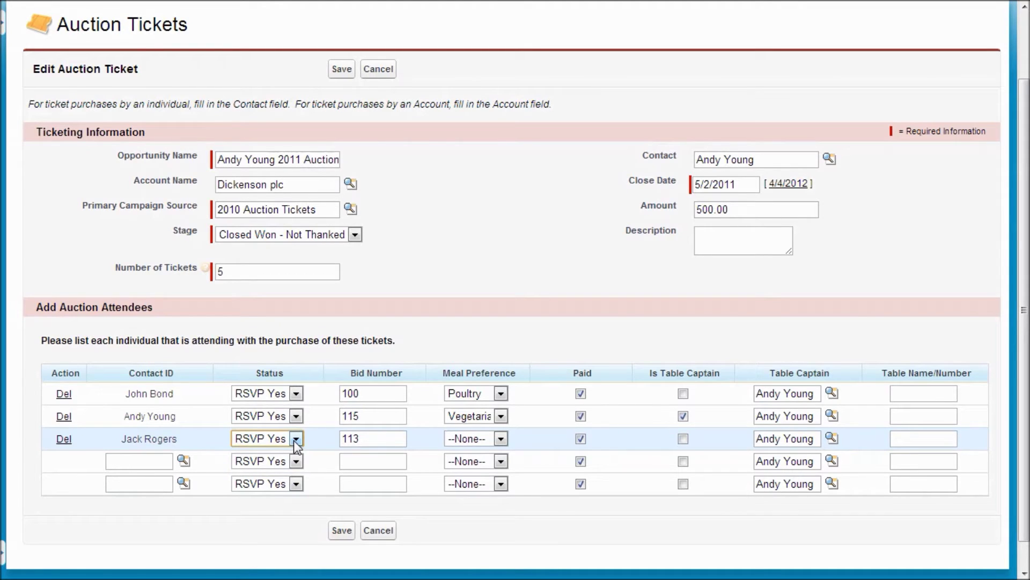
pyautogui.click(498, 438)
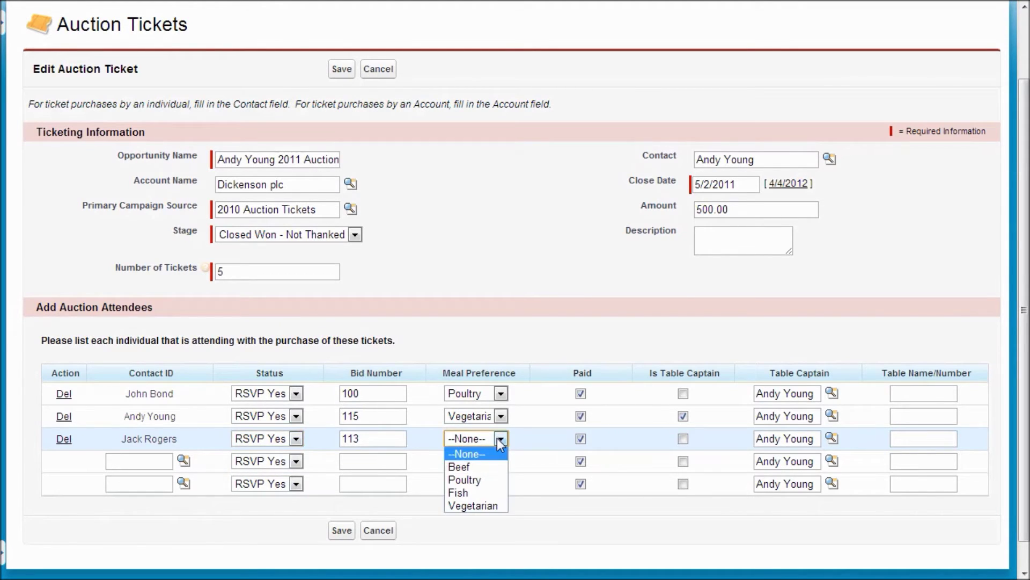
pyautogui.click(497, 438)
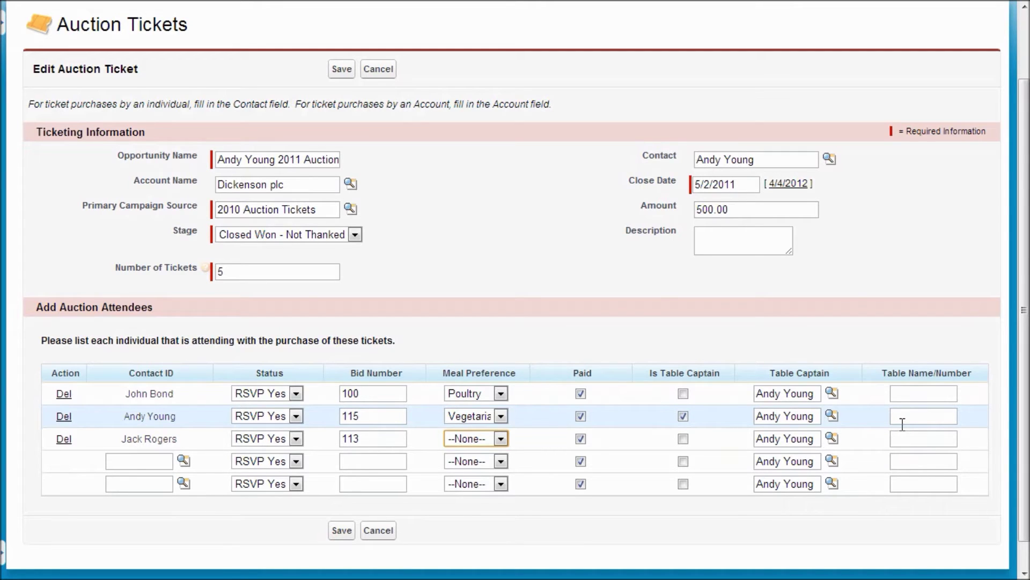
pyautogui.scroll(2, 545, 239)
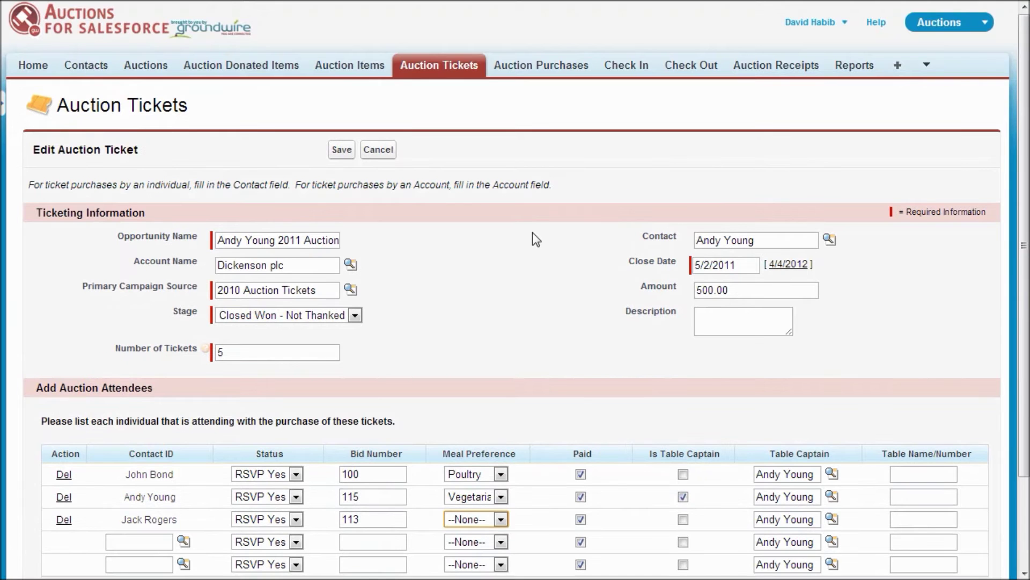
pyautogui.click(547, 66)
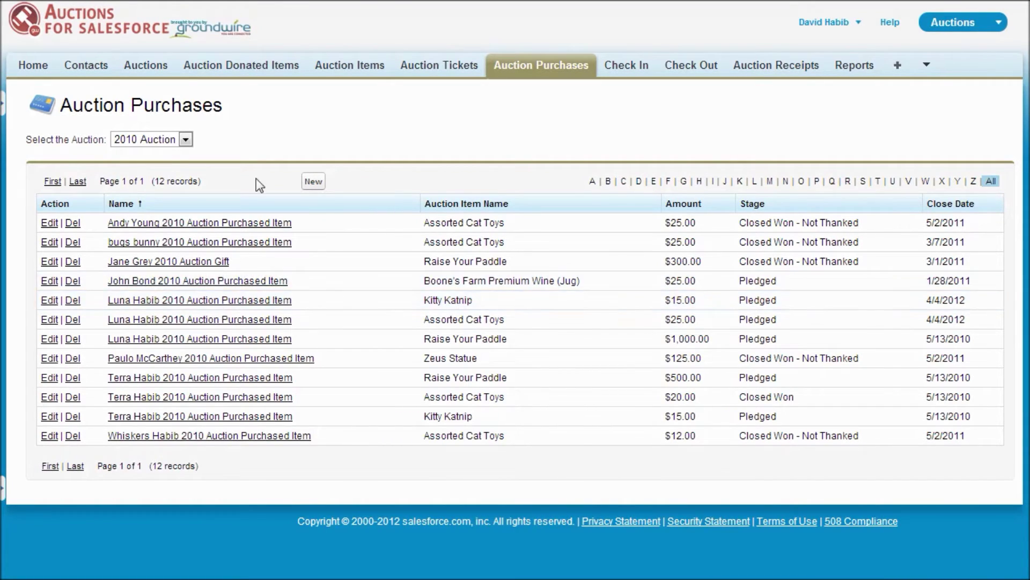
# Save a new purchase of item FB100 by bidder 105 for 50, then go to Auction Check In
pyautogui.click(317, 182)
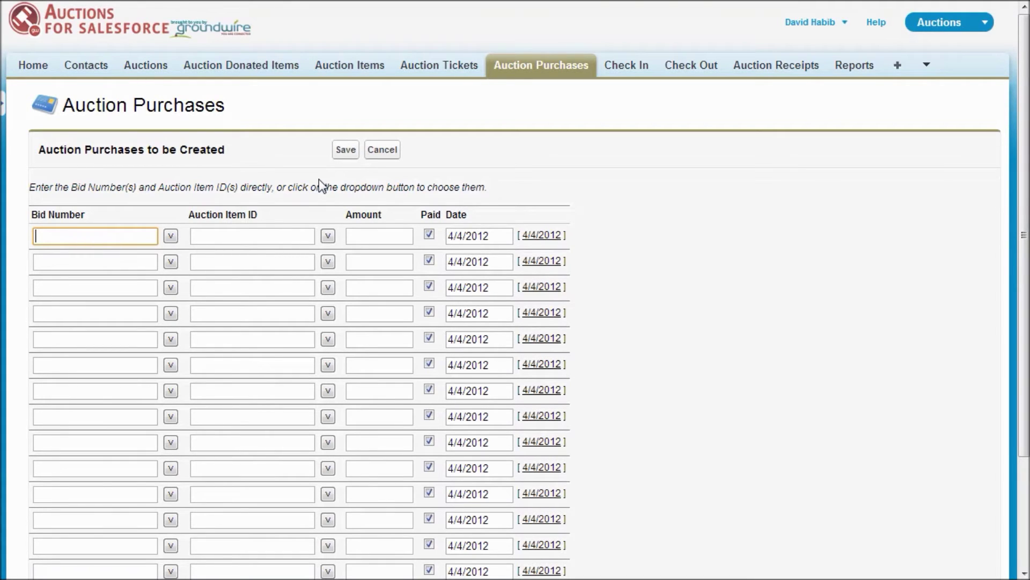
pyautogui.write('10')
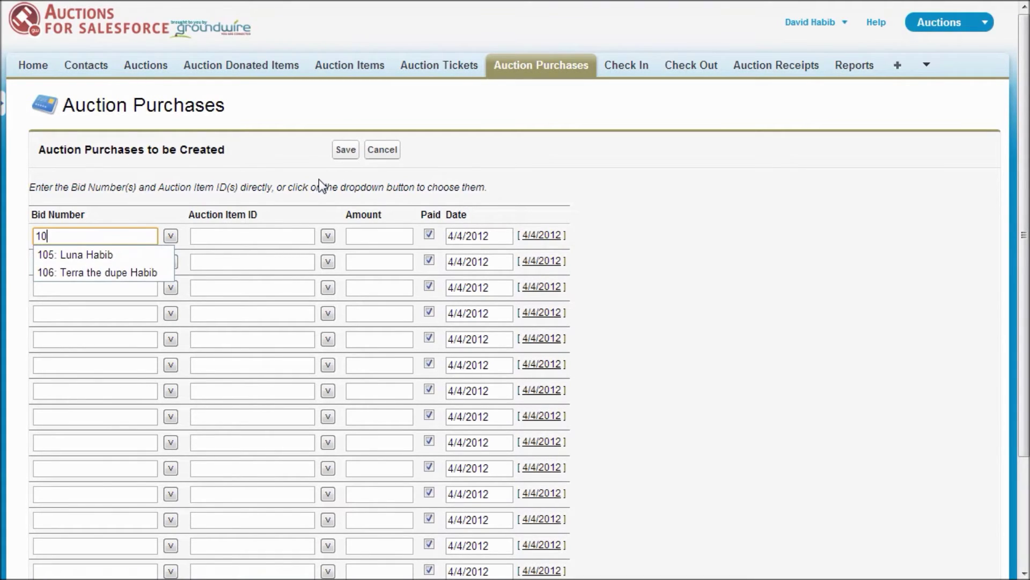
pyautogui.write('5')
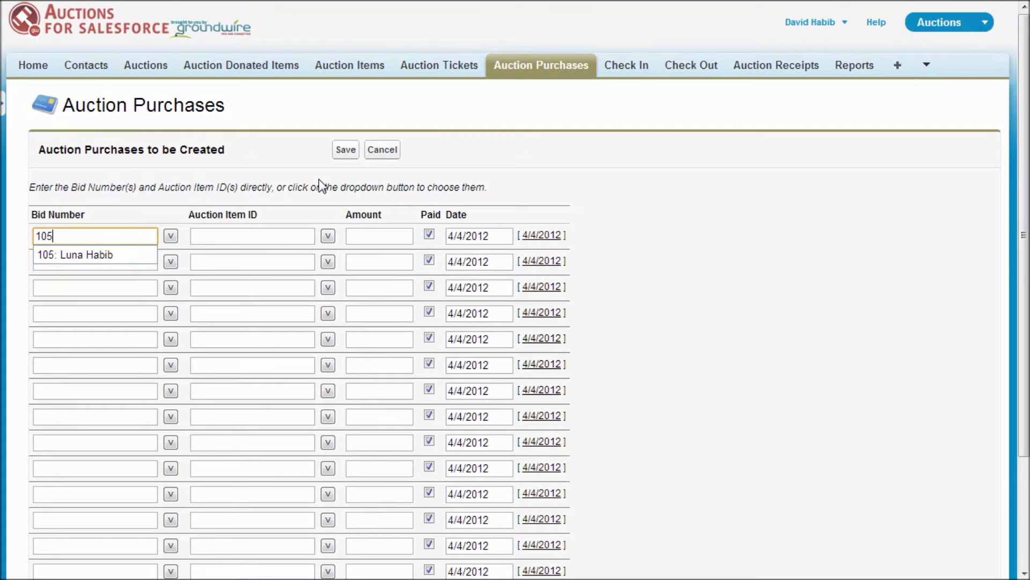
pyautogui.press('Return')
pyautogui.press('Tab')
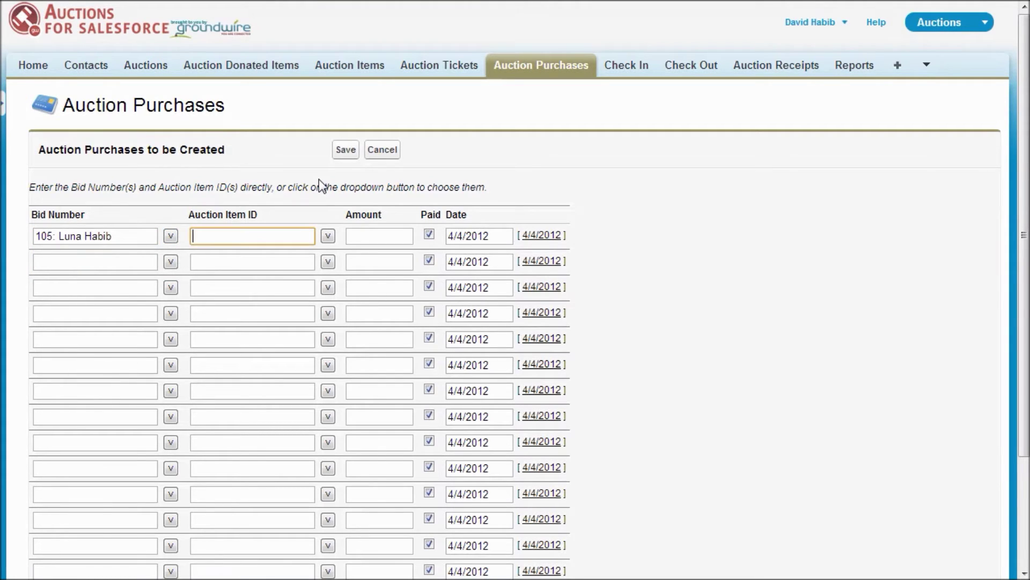
pyautogui.write('fb100')
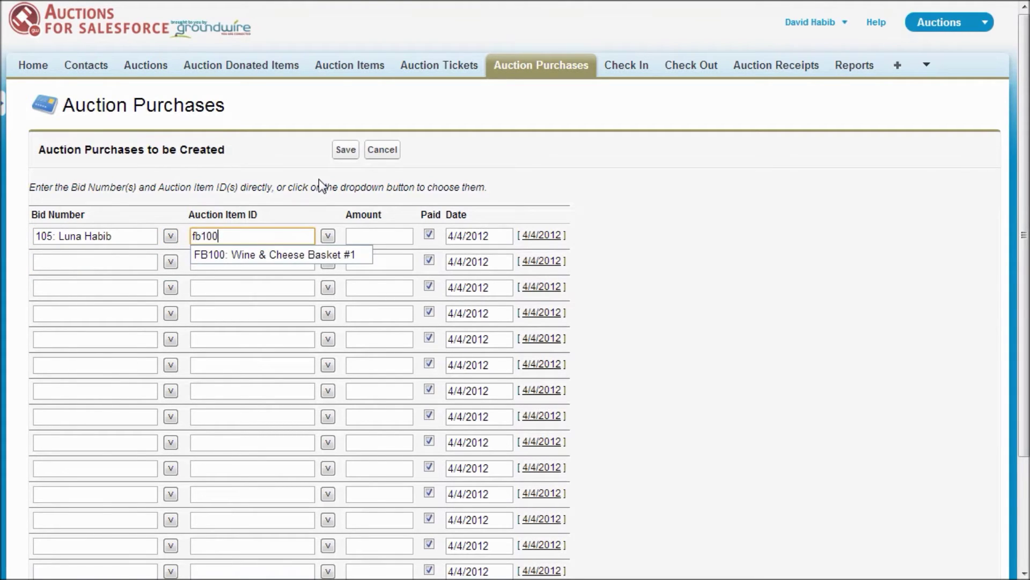
pyautogui.press('Return')
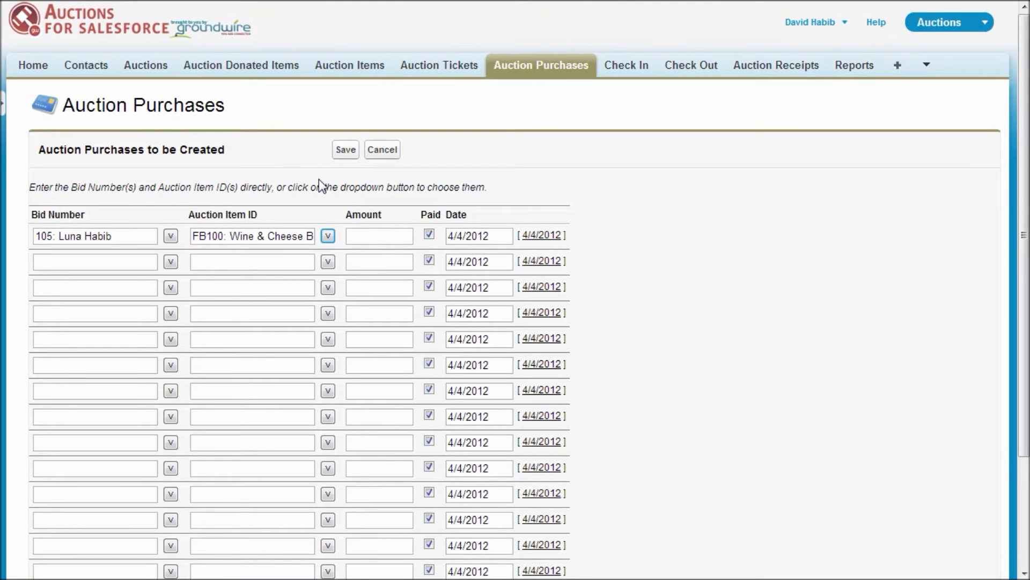
pyautogui.press('Tab')
pyautogui.write('50')
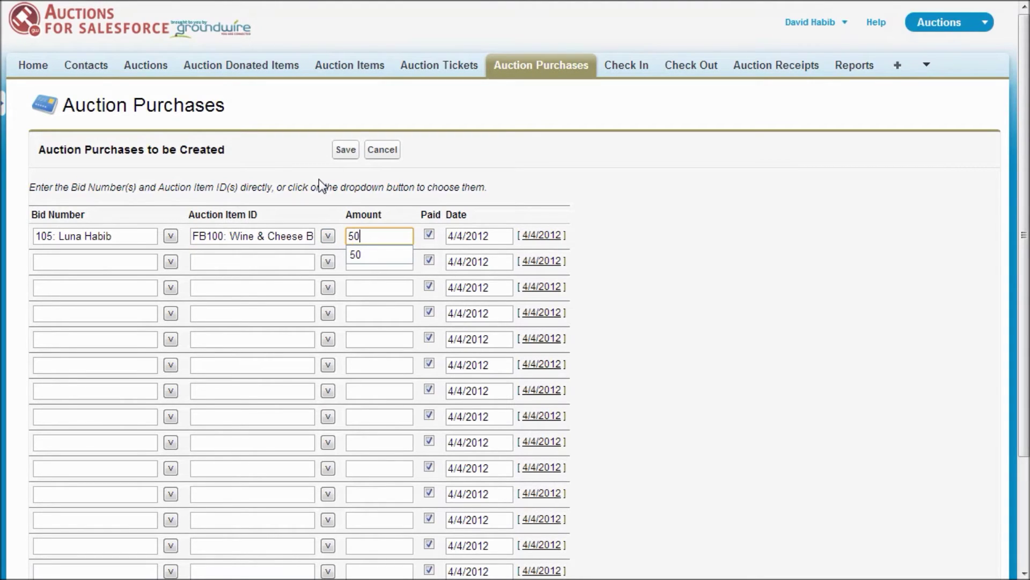
pyautogui.click(319, 179)
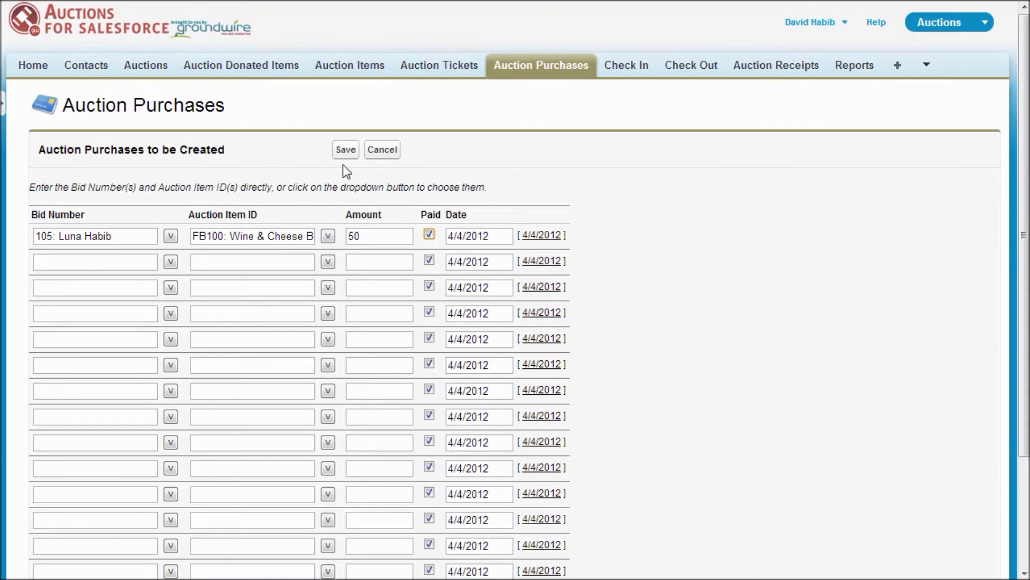
pyautogui.click(345, 150)
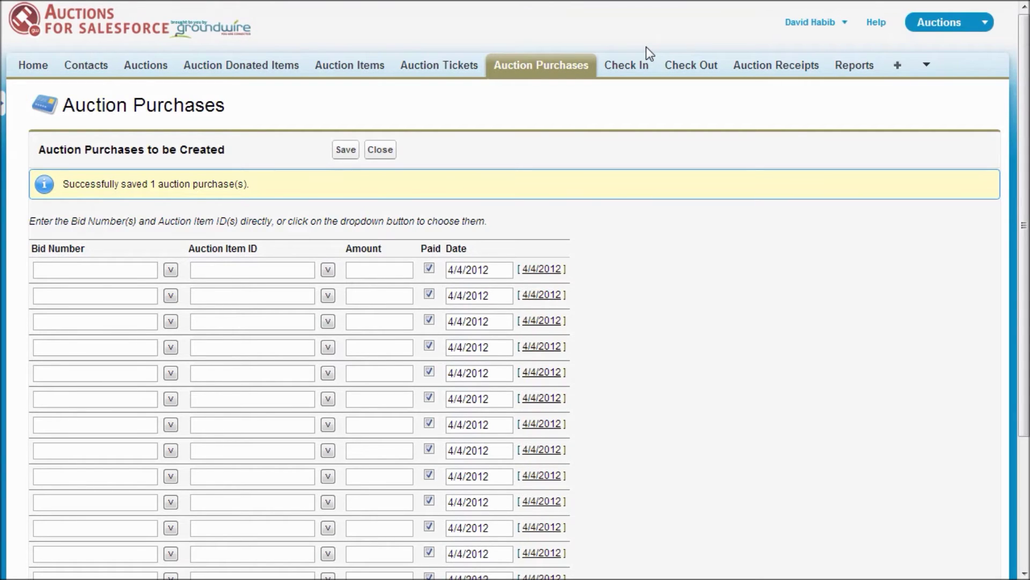
pyautogui.click(634, 72)
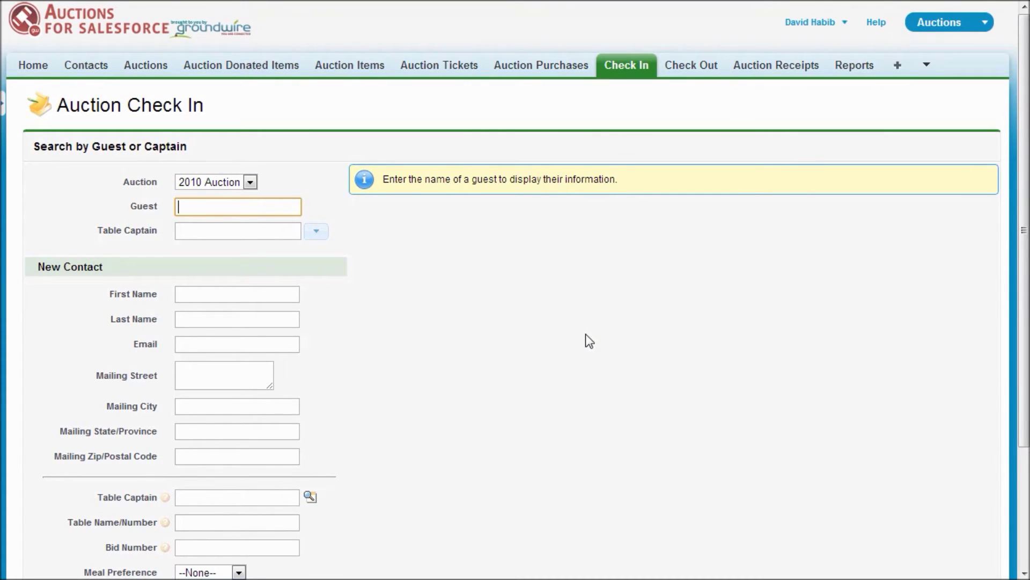
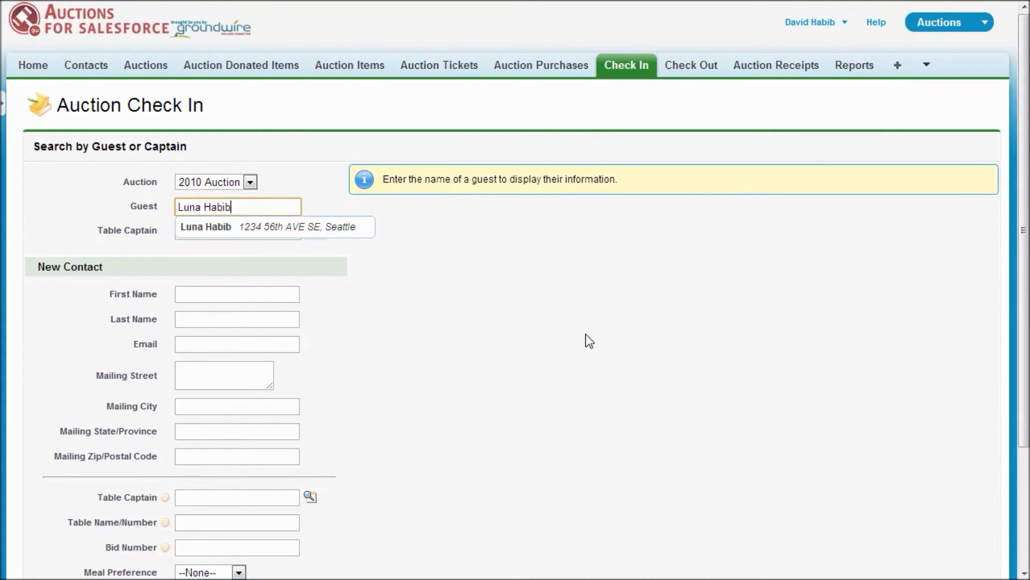
# Look up the guest by name on Check In and load their check-in details
pyautogui.press('Down')
pyautogui.press('Tab')
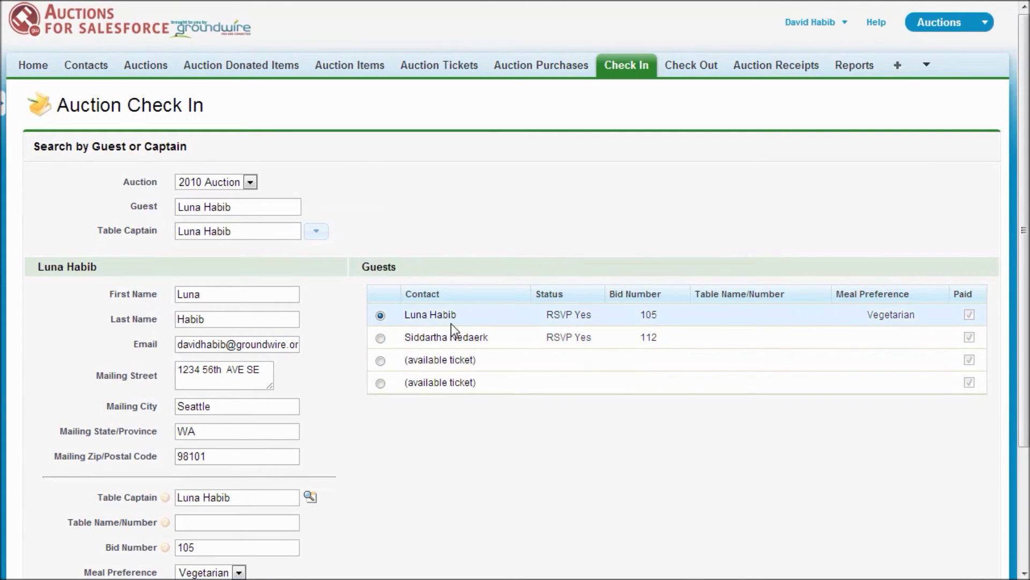
pyautogui.scroll(-3, 311, 343)
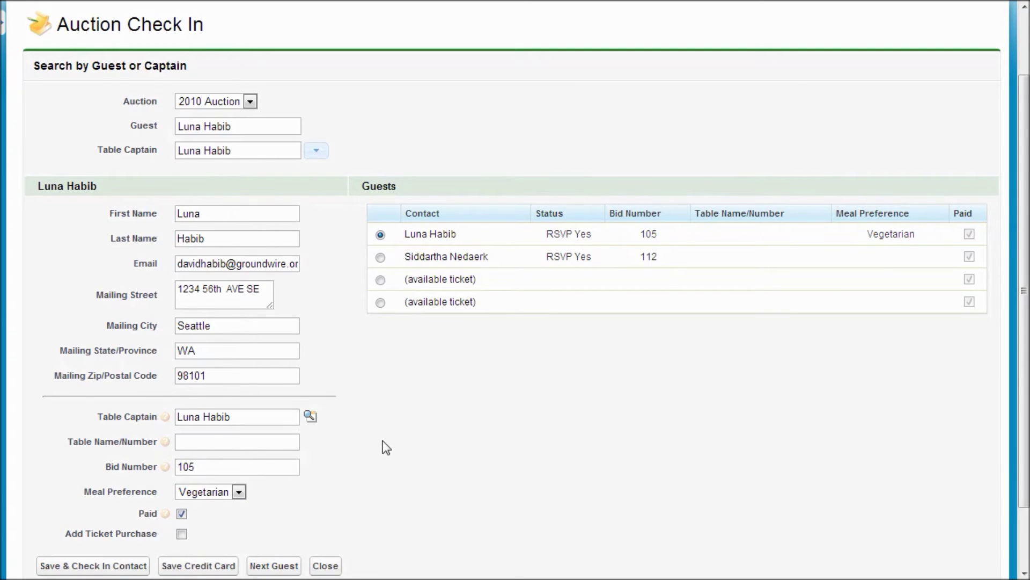
pyautogui.scroll(-3, 385, 447)
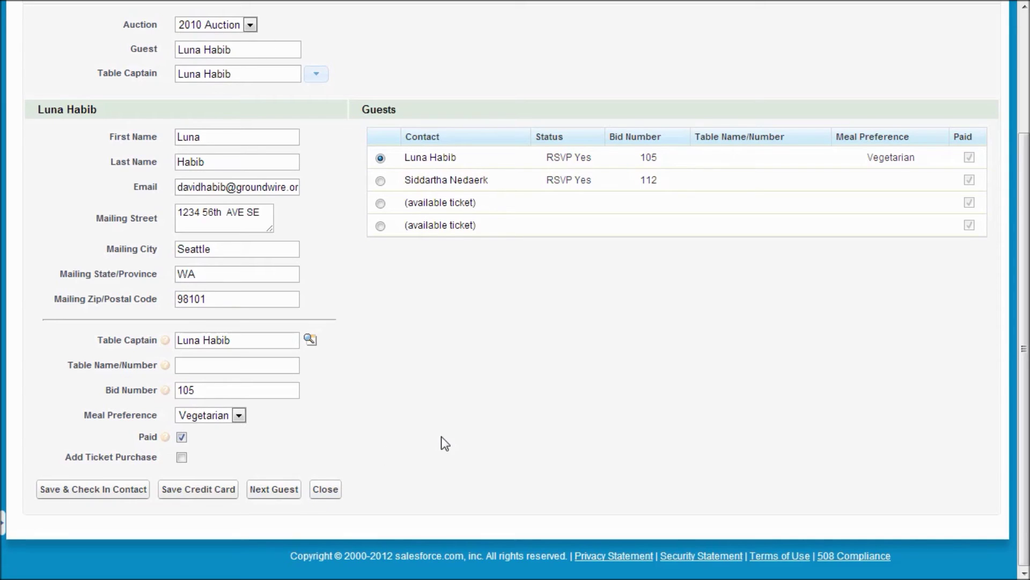
# Bring up the Save Credit Card form for the guest, then switch to Check Out
pyautogui.click(201, 498)
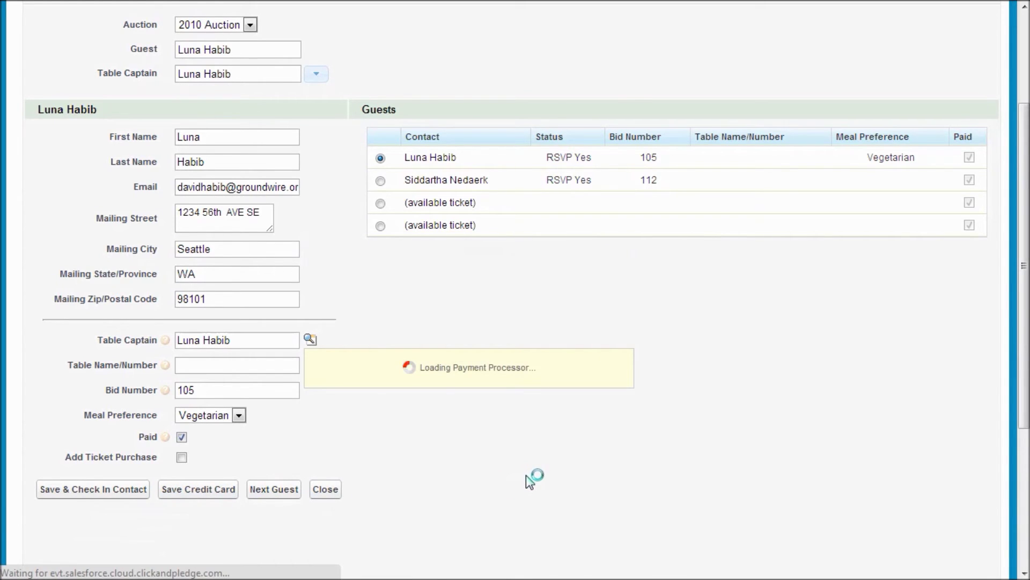
pyautogui.scroll(-2, 531, 475)
pyautogui.scroll(-2, 550, 467)
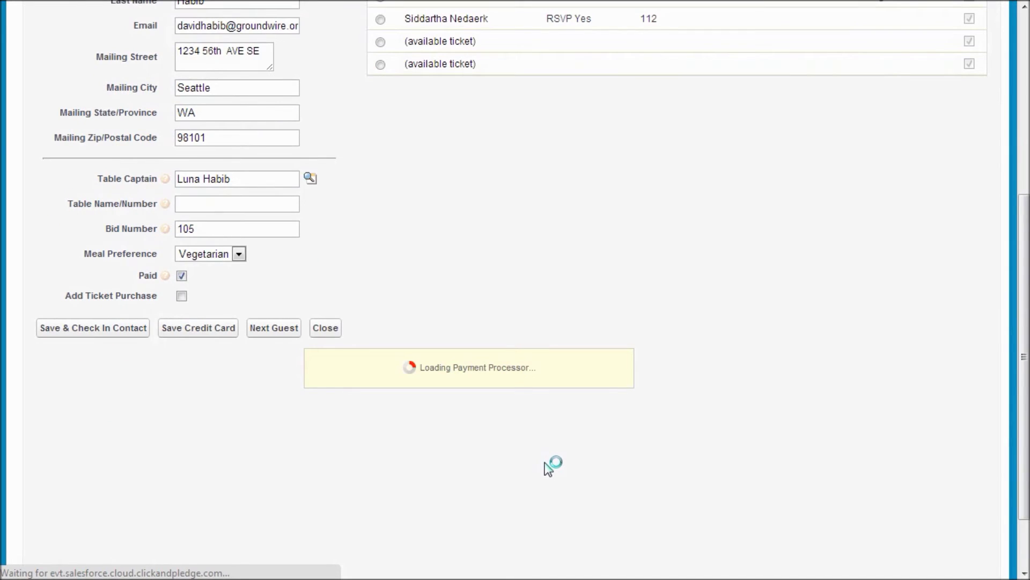
pyautogui.scroll(-2, 438, 423)
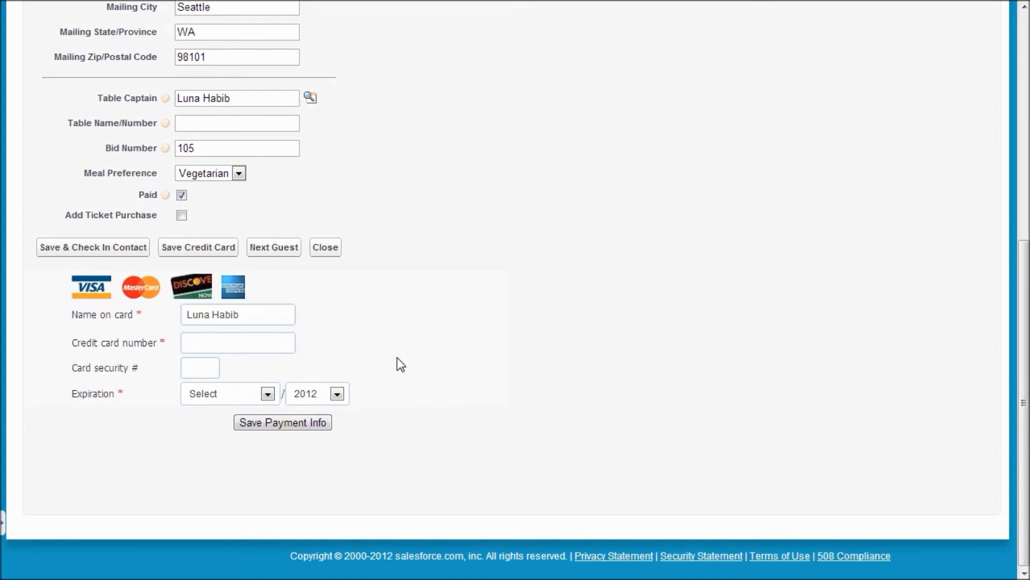
pyautogui.scroll(6, 343, 349)
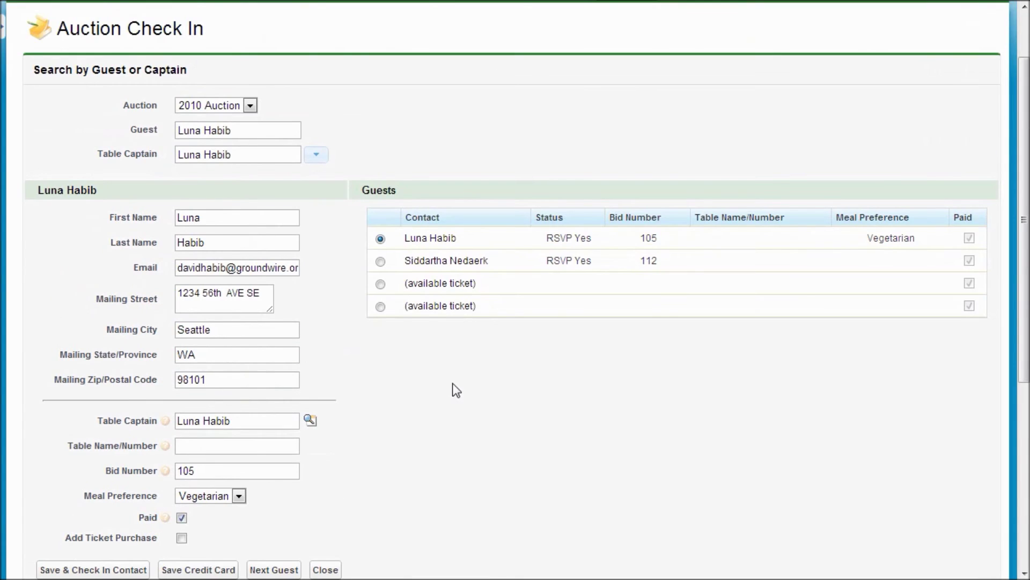
pyautogui.scroll(1, 454, 390)
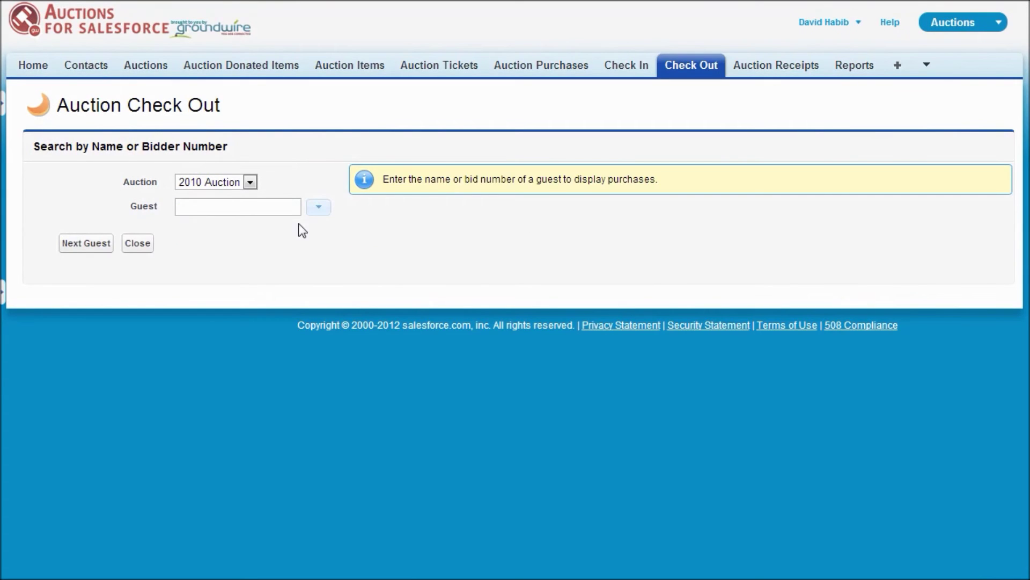
pyautogui.click(289, 210)
# Load bidder 105's purchases as the check-out guest
pyautogui.write('105')
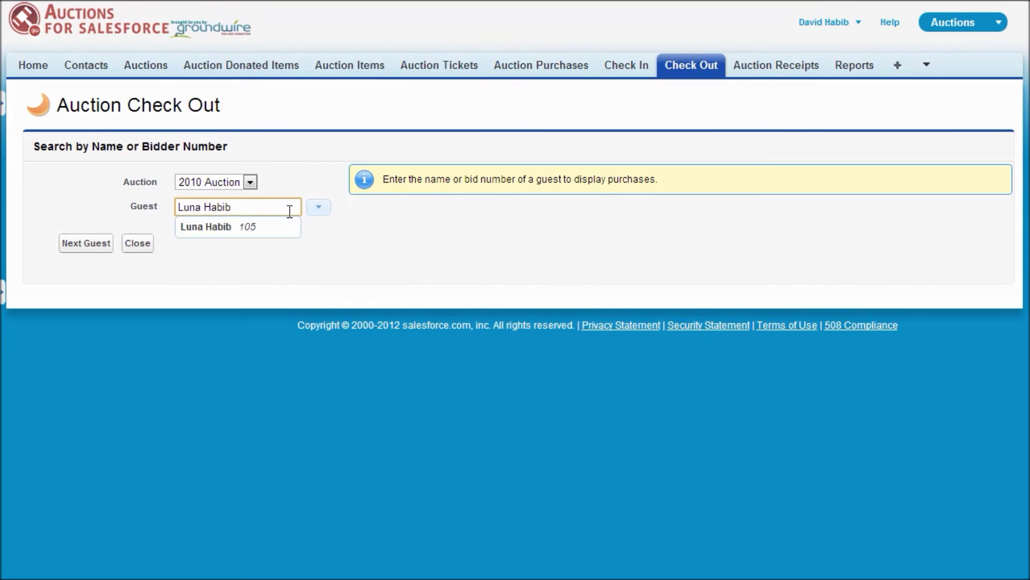
pyautogui.press('Down')
pyautogui.press('Return')
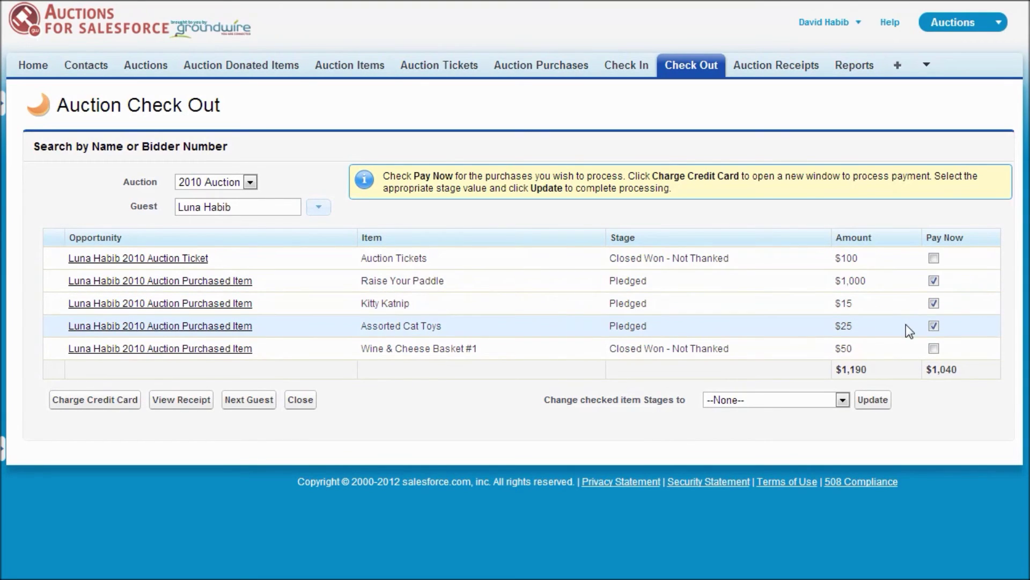
# Set up a $1040 credit card charge referencing the guest's prior transaction
pyautogui.click(132, 401)
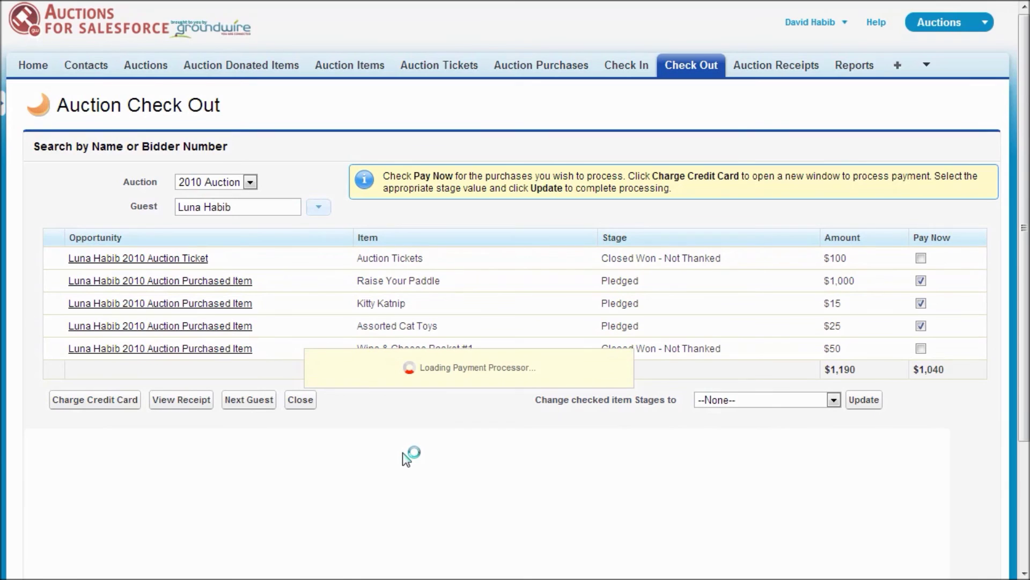
pyautogui.scroll(-3, 403, 453)
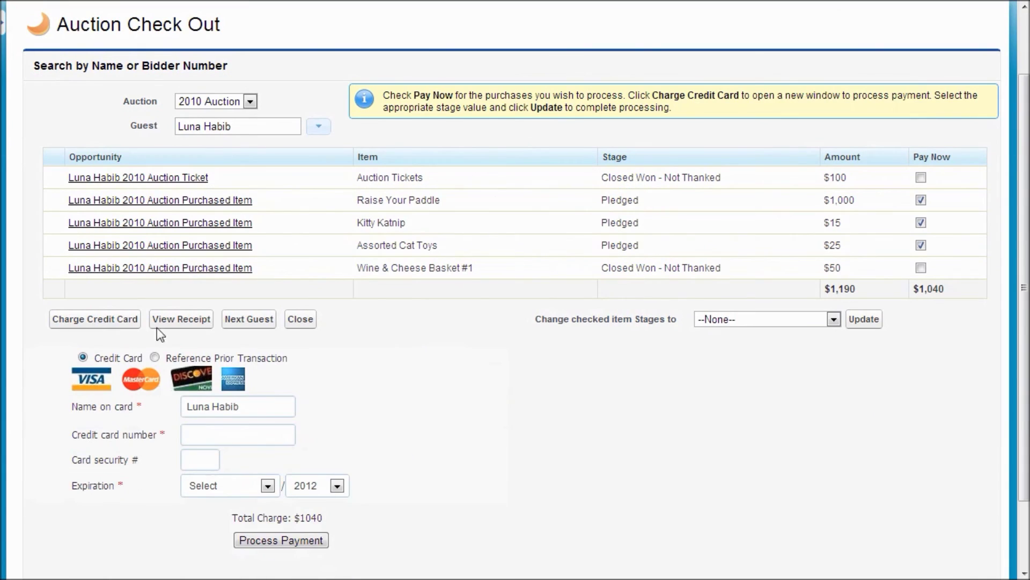
pyautogui.click(154, 358)
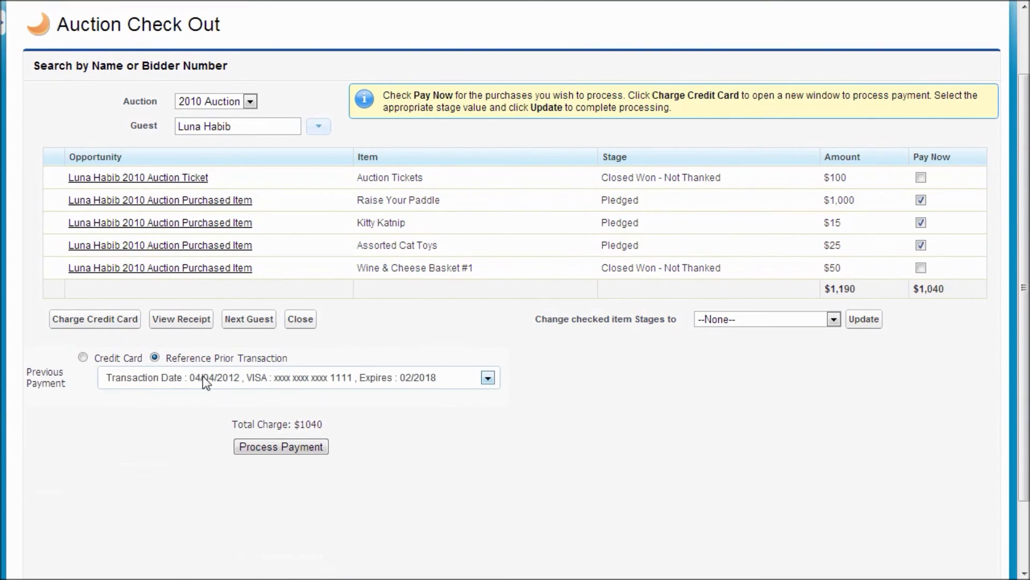
pyautogui.scroll(3, 626, 419)
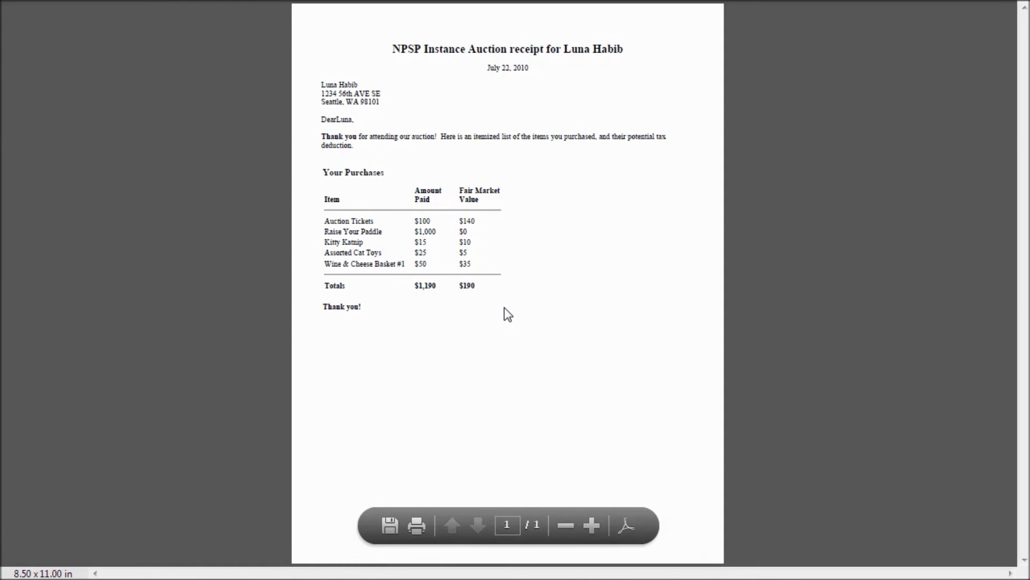
pyautogui.keyDown('ctrl'); pyautogui.scroll(2, 545, 234); pyautogui.keyUp('ctrl')
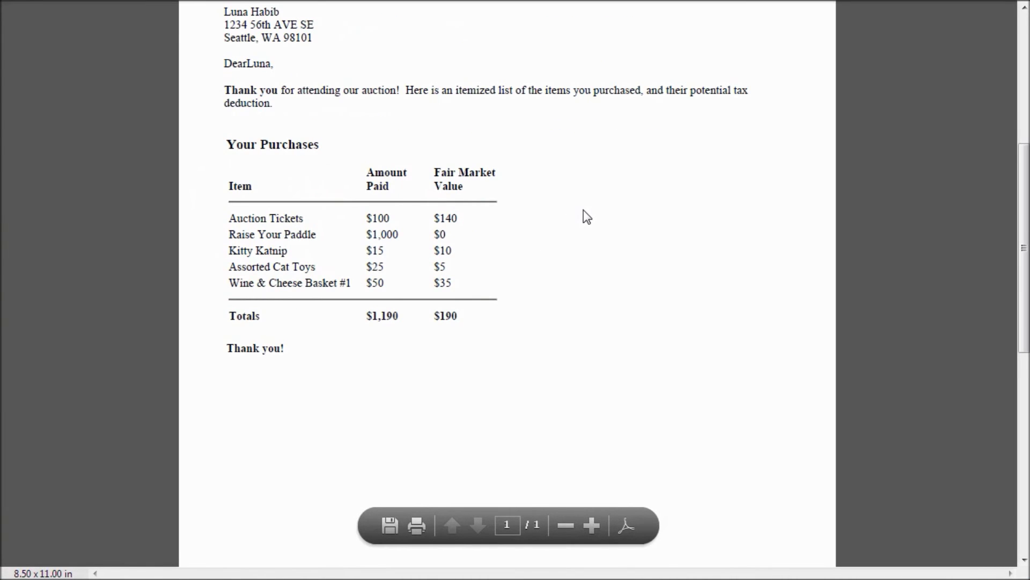
pyautogui.scroll(3, 649, 218)
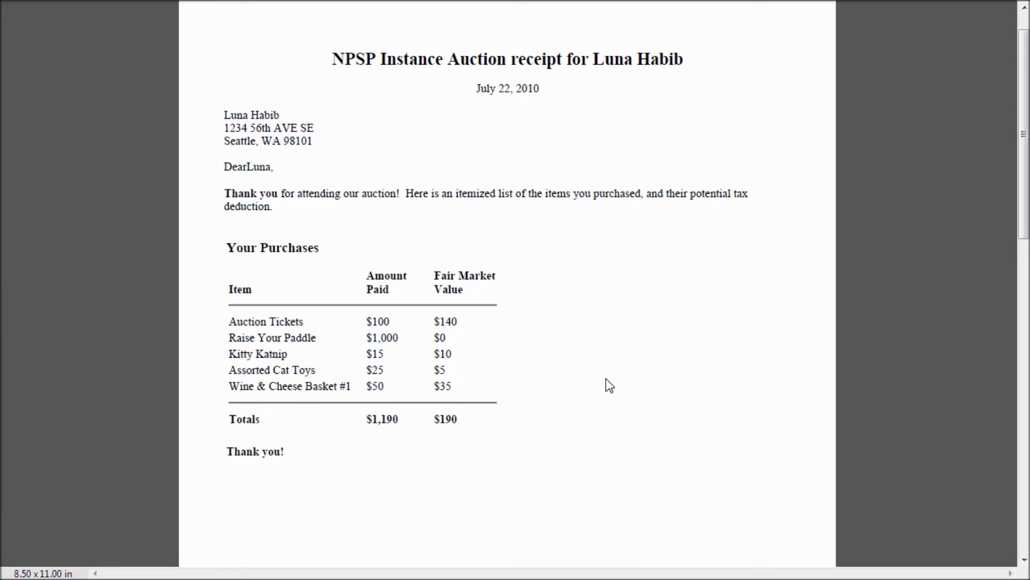
pyautogui.hotkey('ctrl', 'w')
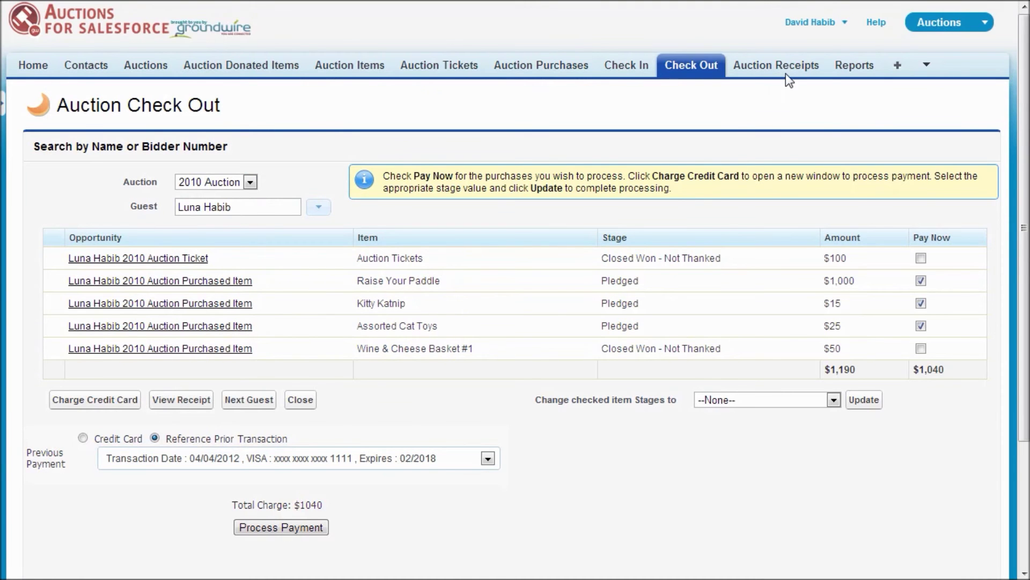
# Visit Auction Receipts, then open Reports & Dashboards with the 13 Auction Management reports
pyautogui.click(788, 75)
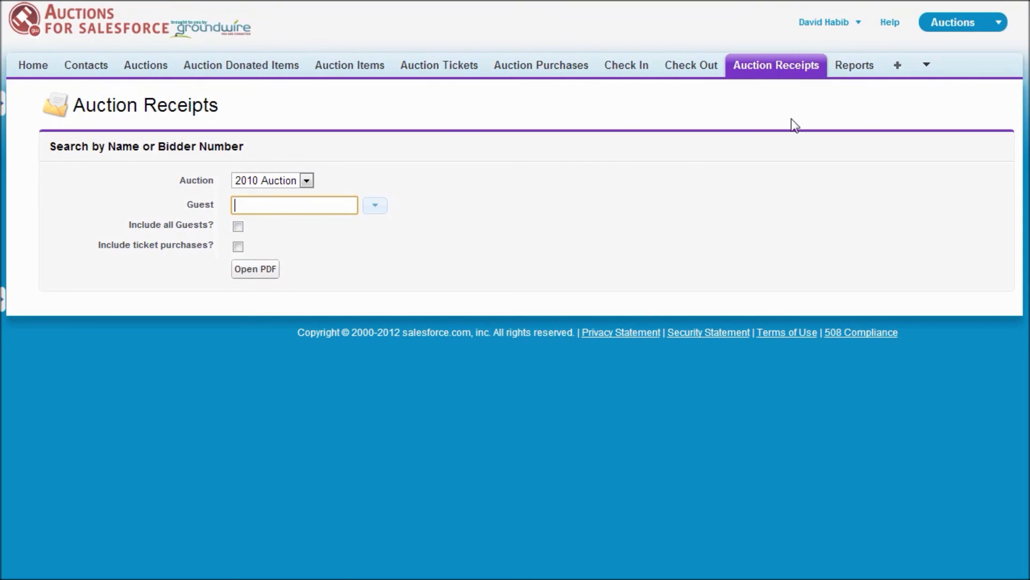
pyautogui.click(850, 67)
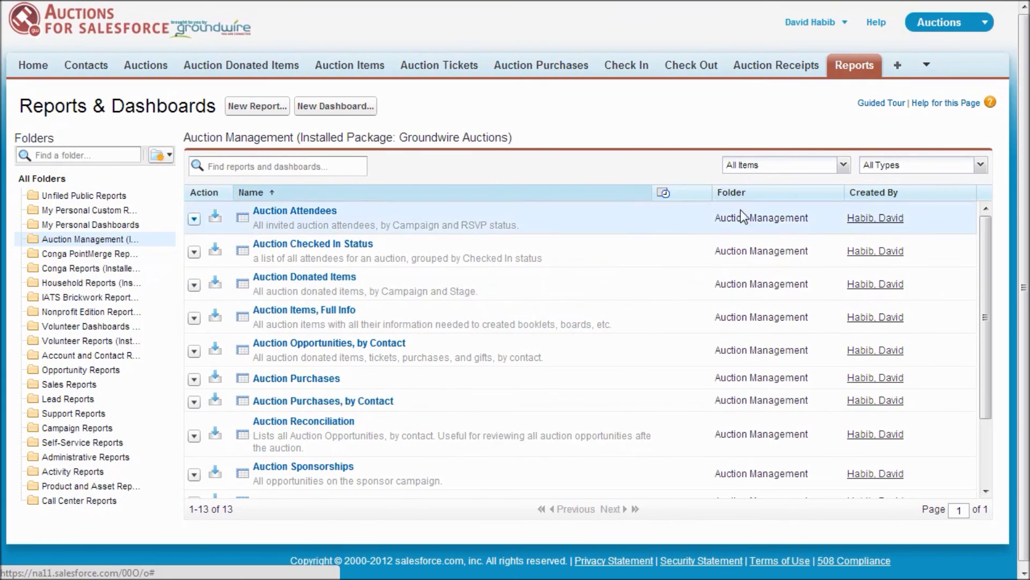
# Choose About Auctions from the tab bar's overflow list to see Groundwire's credits
pyautogui.click(925, 65)
pyautogui.click(912, 88)
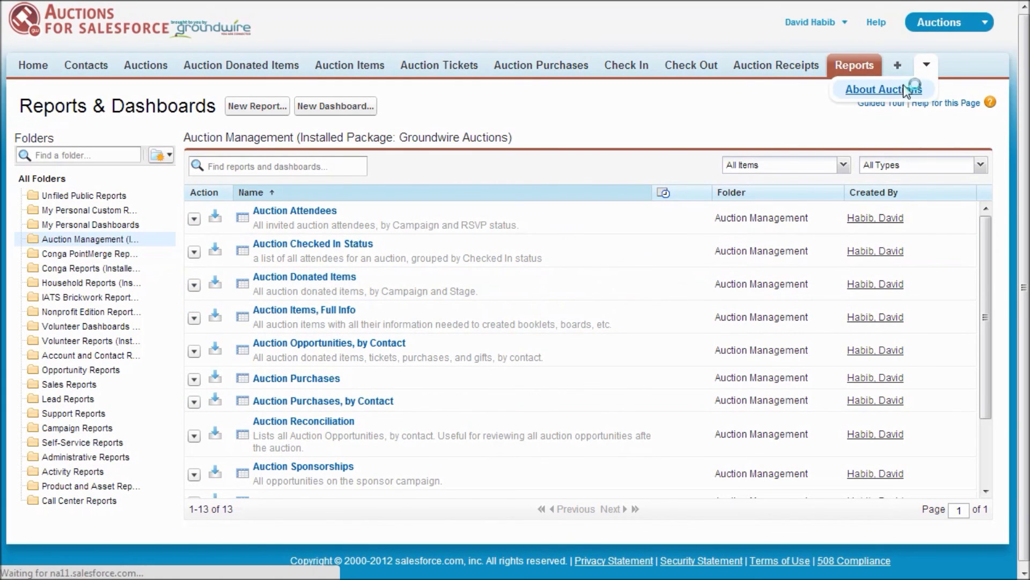